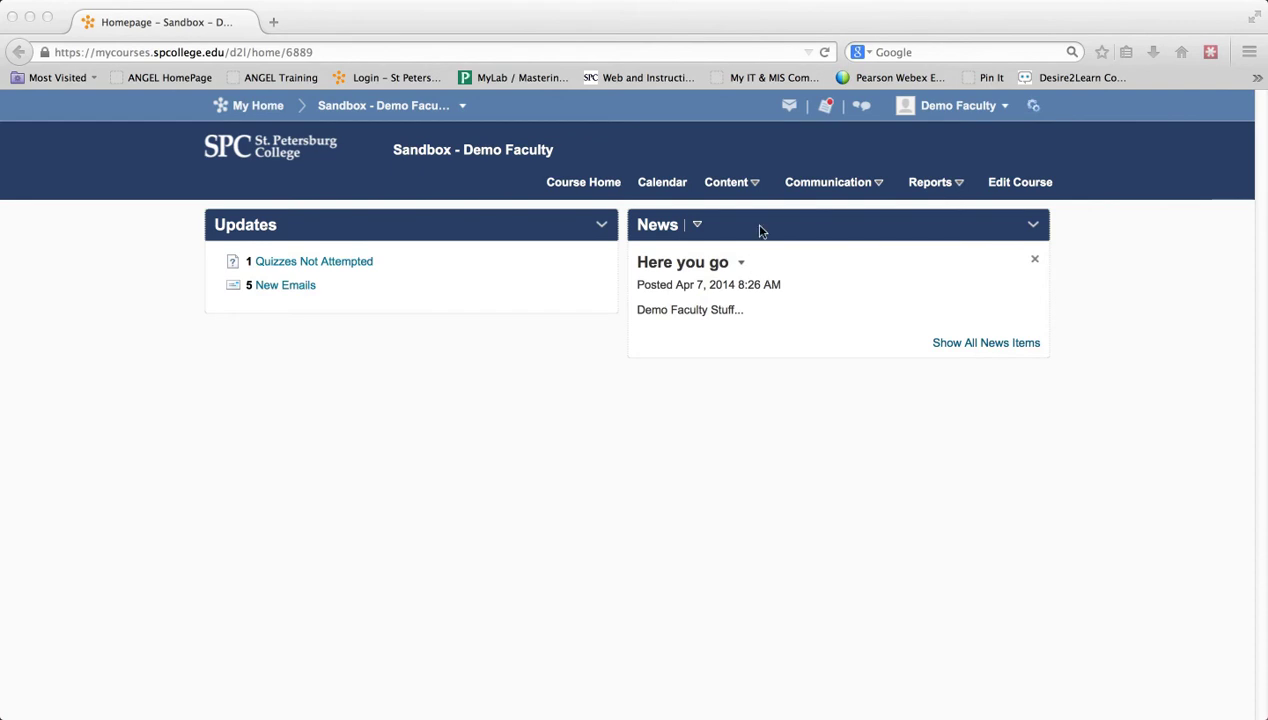
Step: Go from Content > Quizzes to Quiz 1's Submission Views page
click(747, 192)
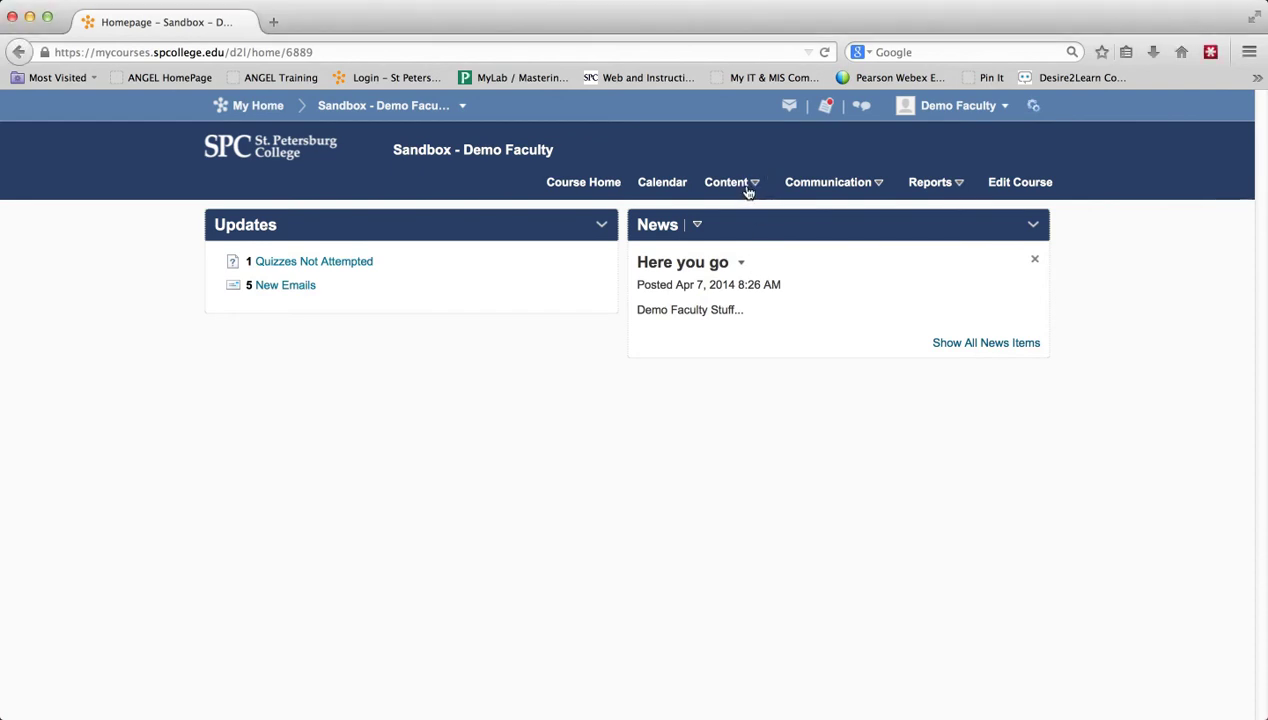
click(747, 191)
click(738, 267)
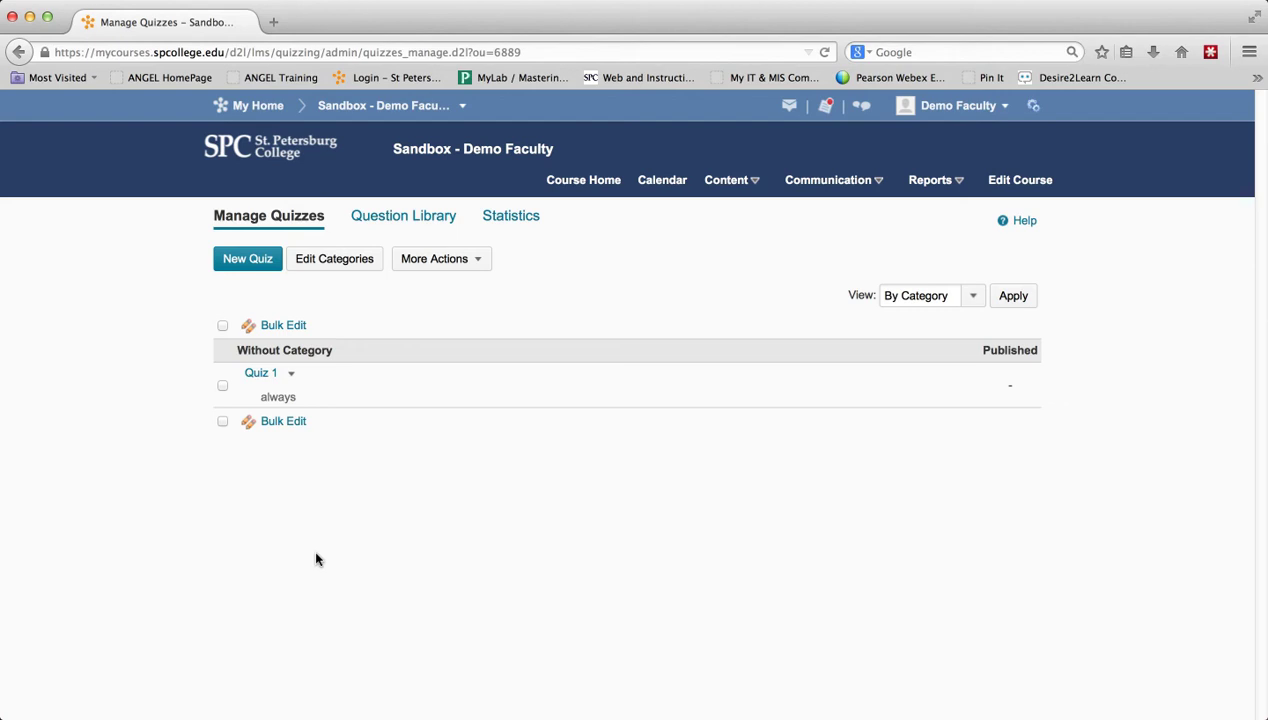
click(261, 374)
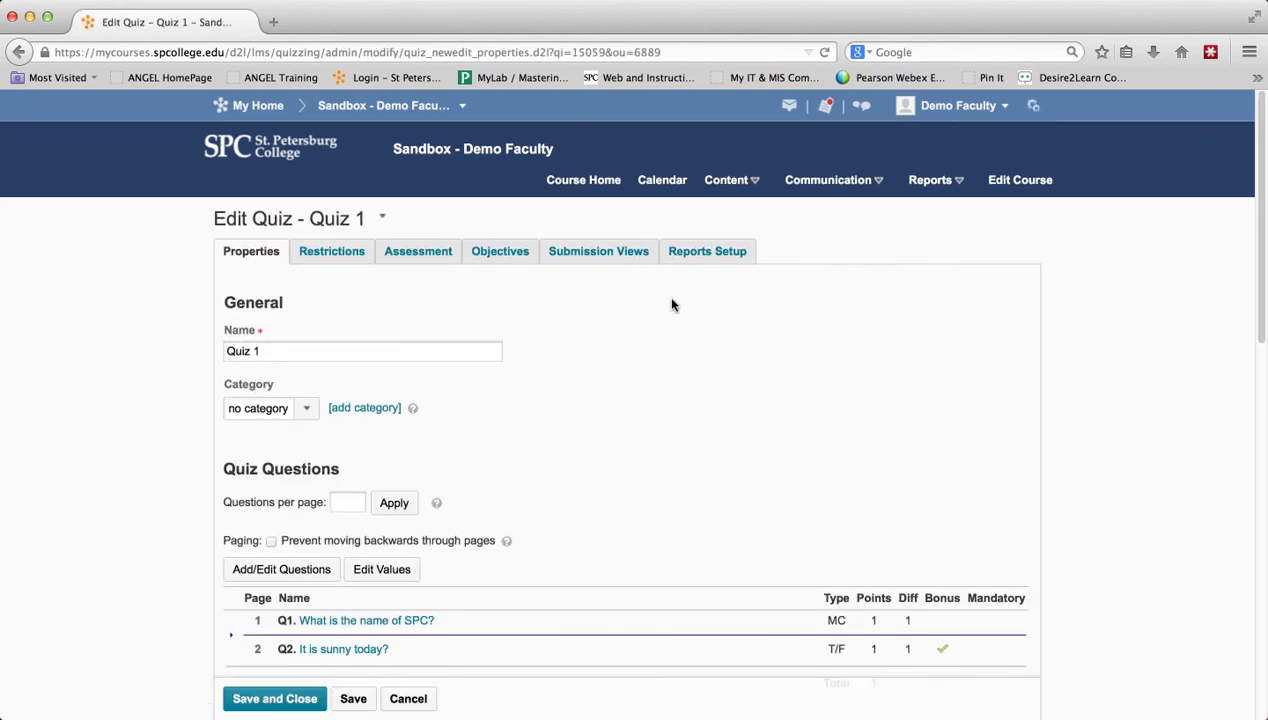
click(604, 257)
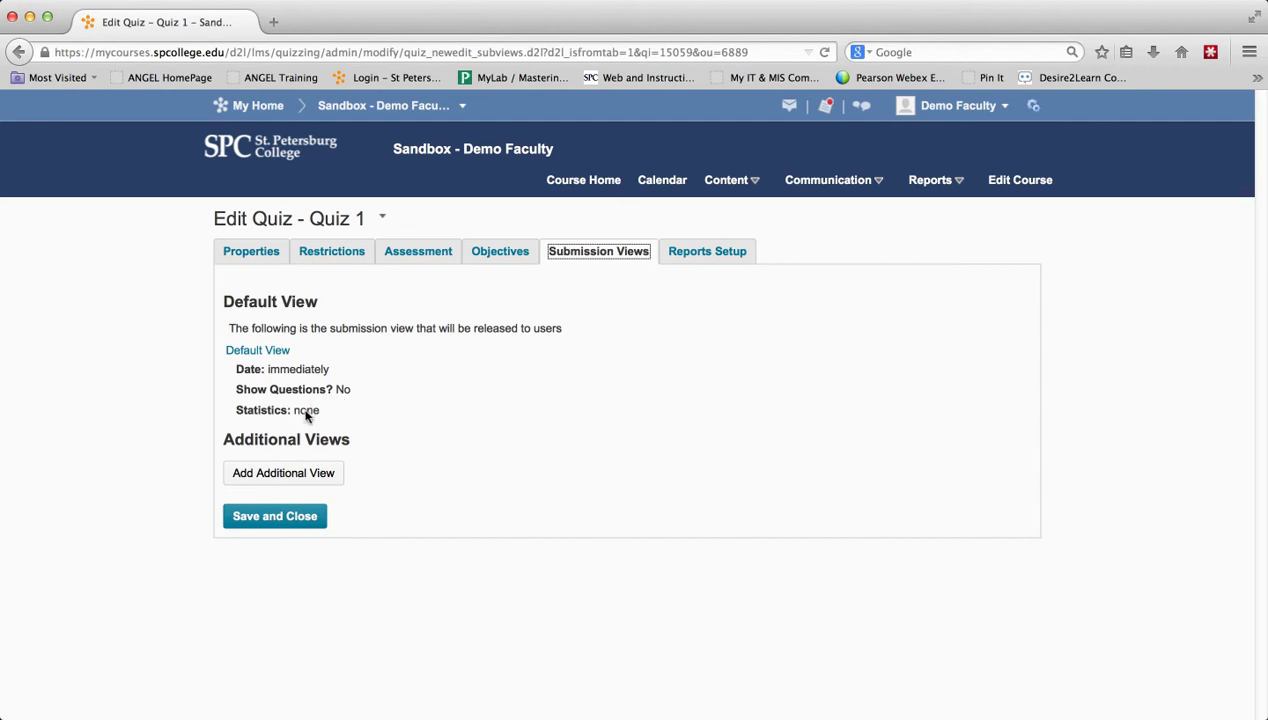
Step: Try Show Questions = Yes on the Default View, then discard the unsaved changes
click(266, 352)
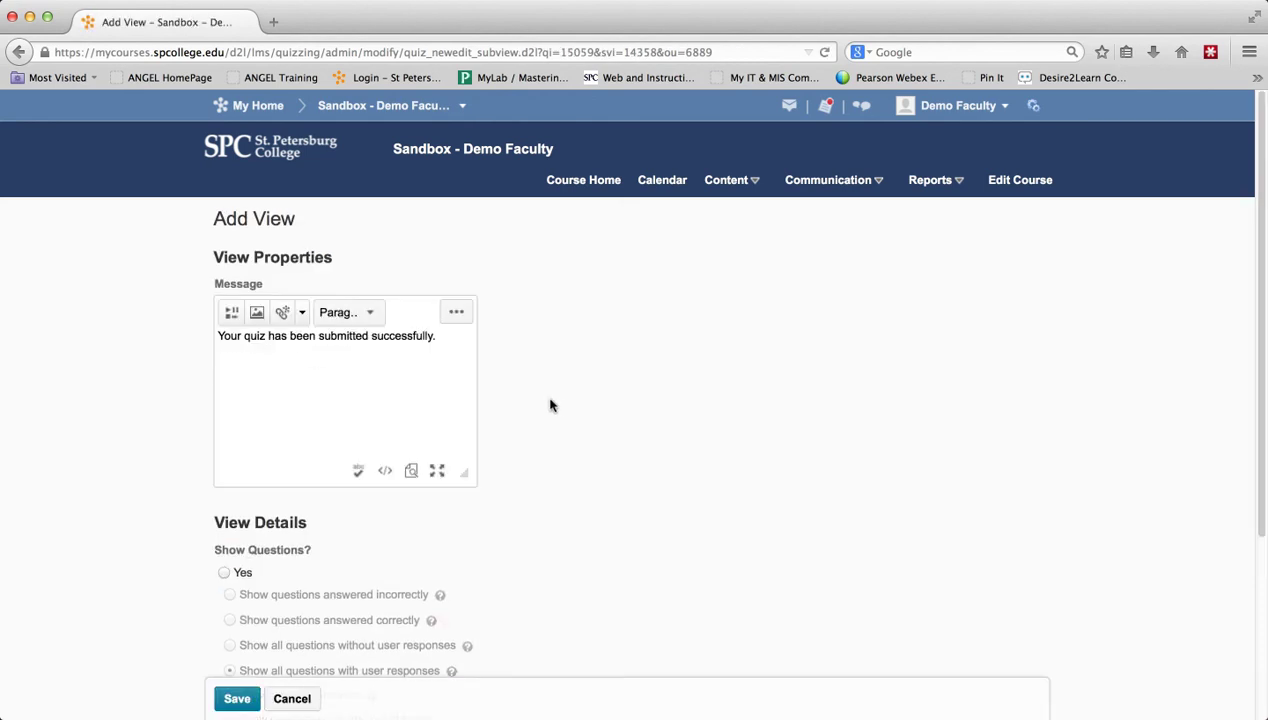
scroll(556, 405, down, 2)
scroll(556, 405, down, 3)
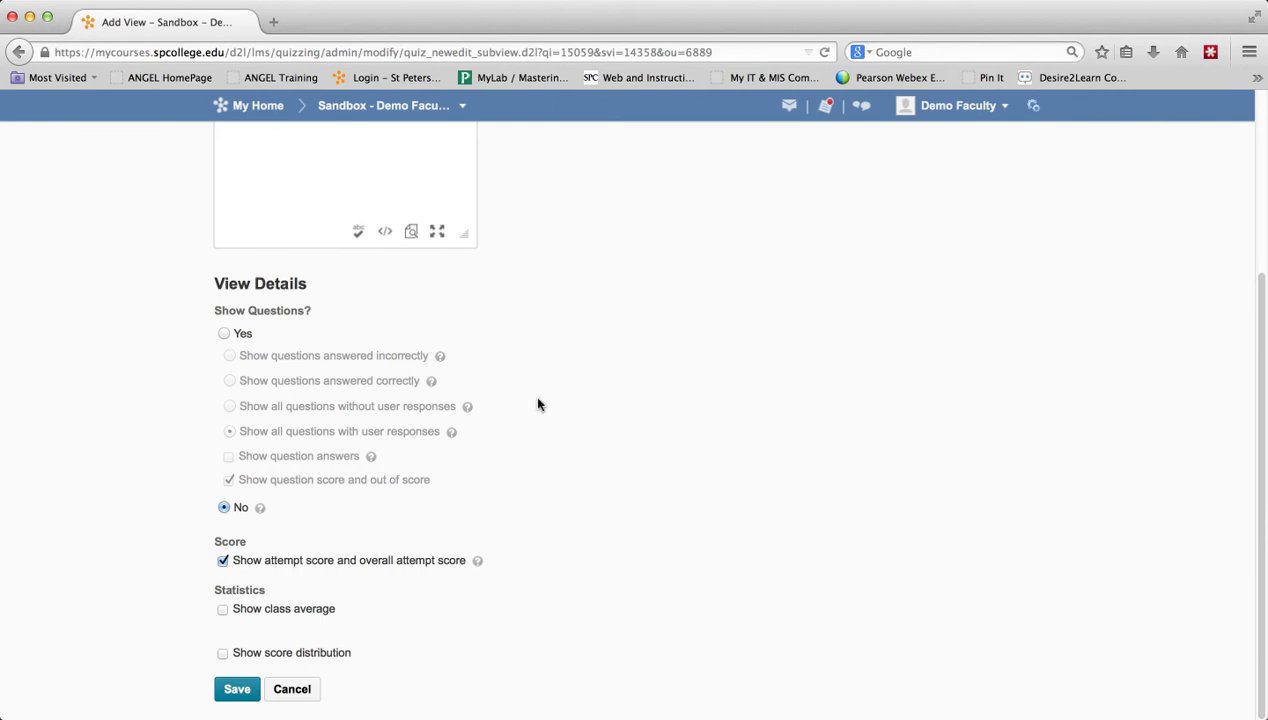
click(224, 334)
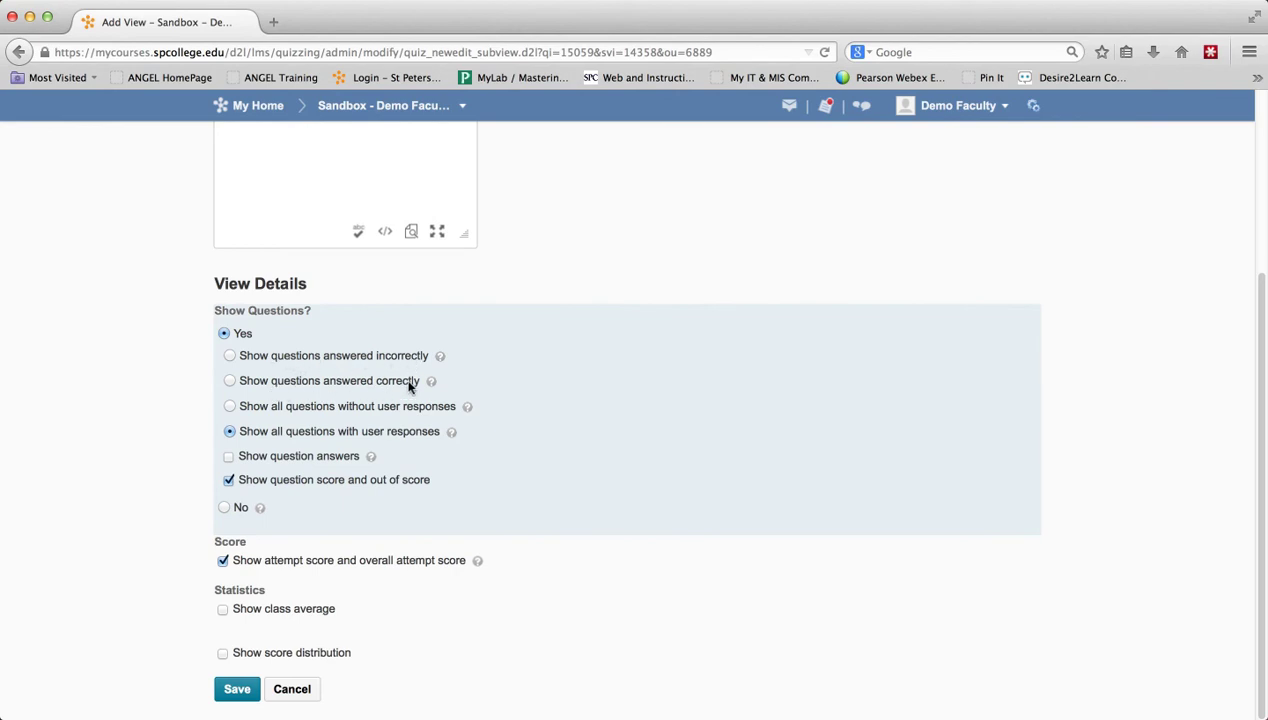
click(452, 434)
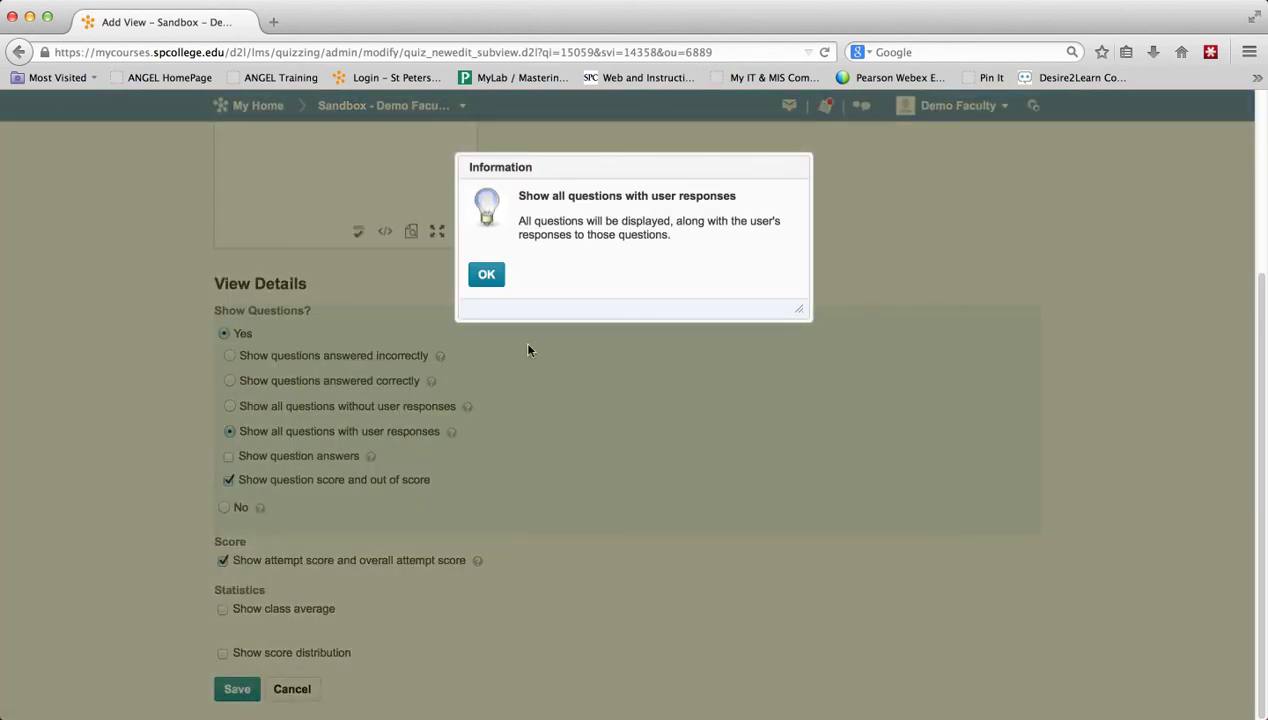
click(485, 280)
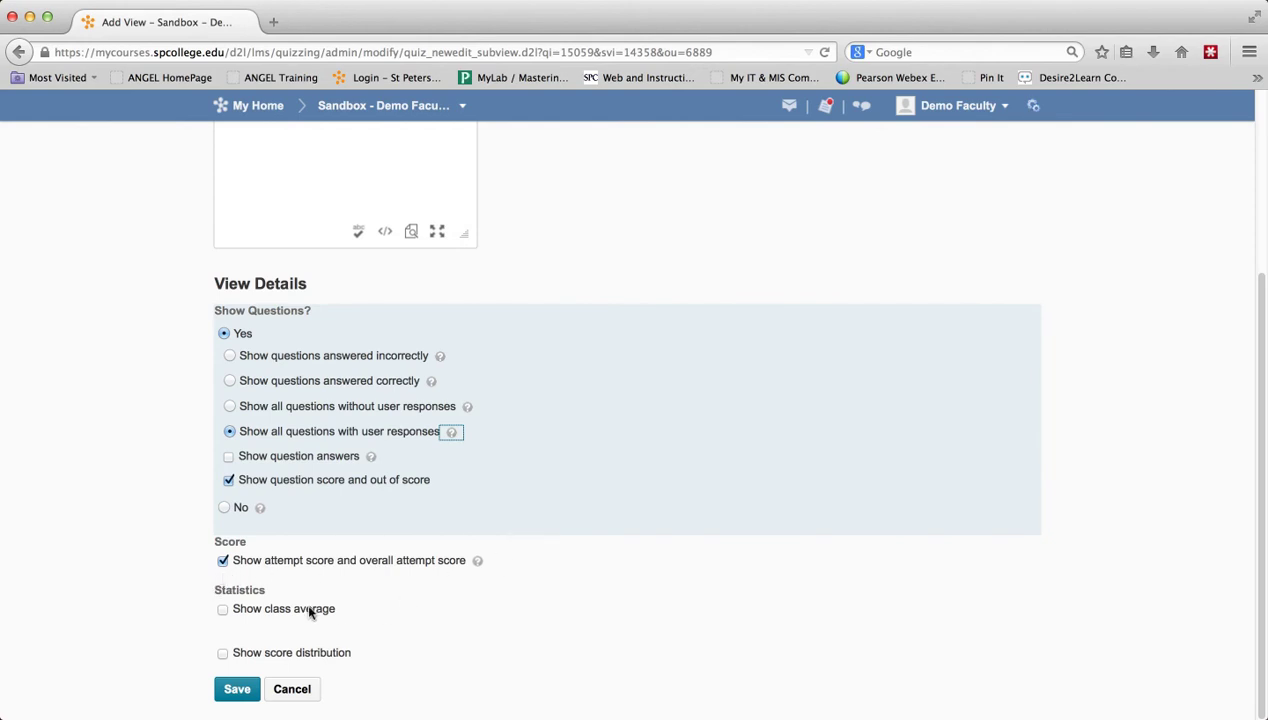
click(303, 694)
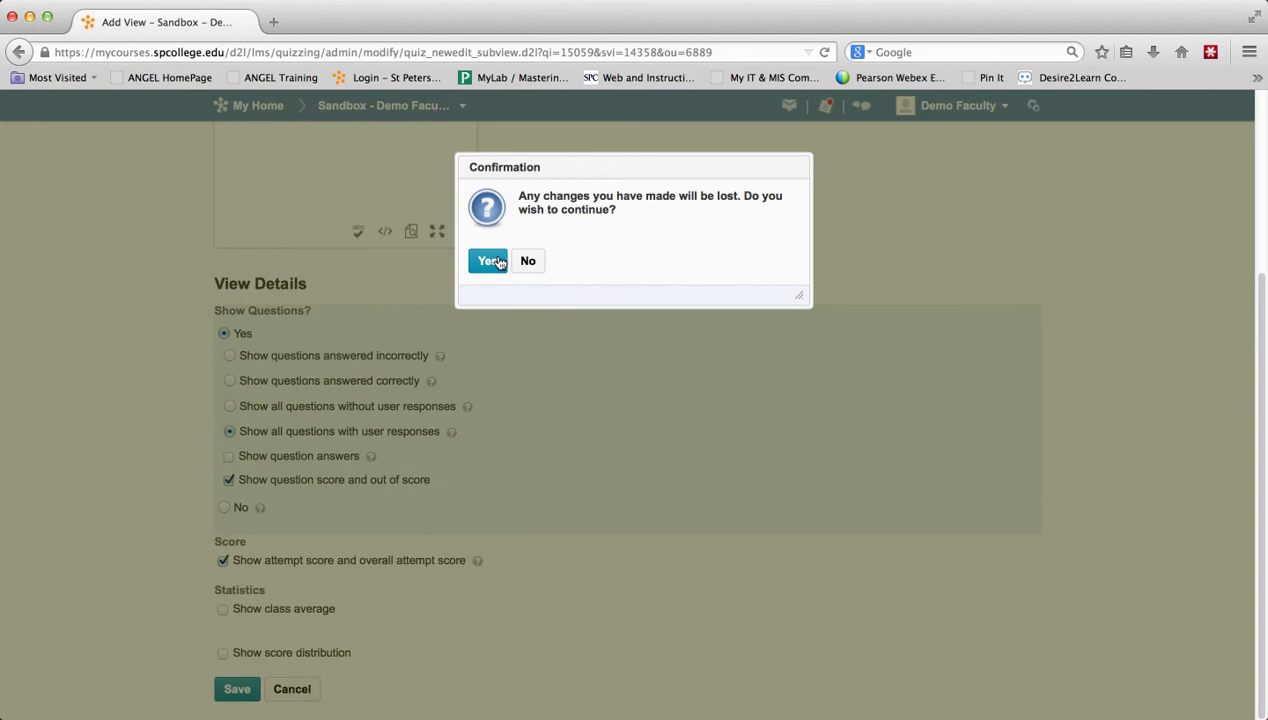
click(497, 259)
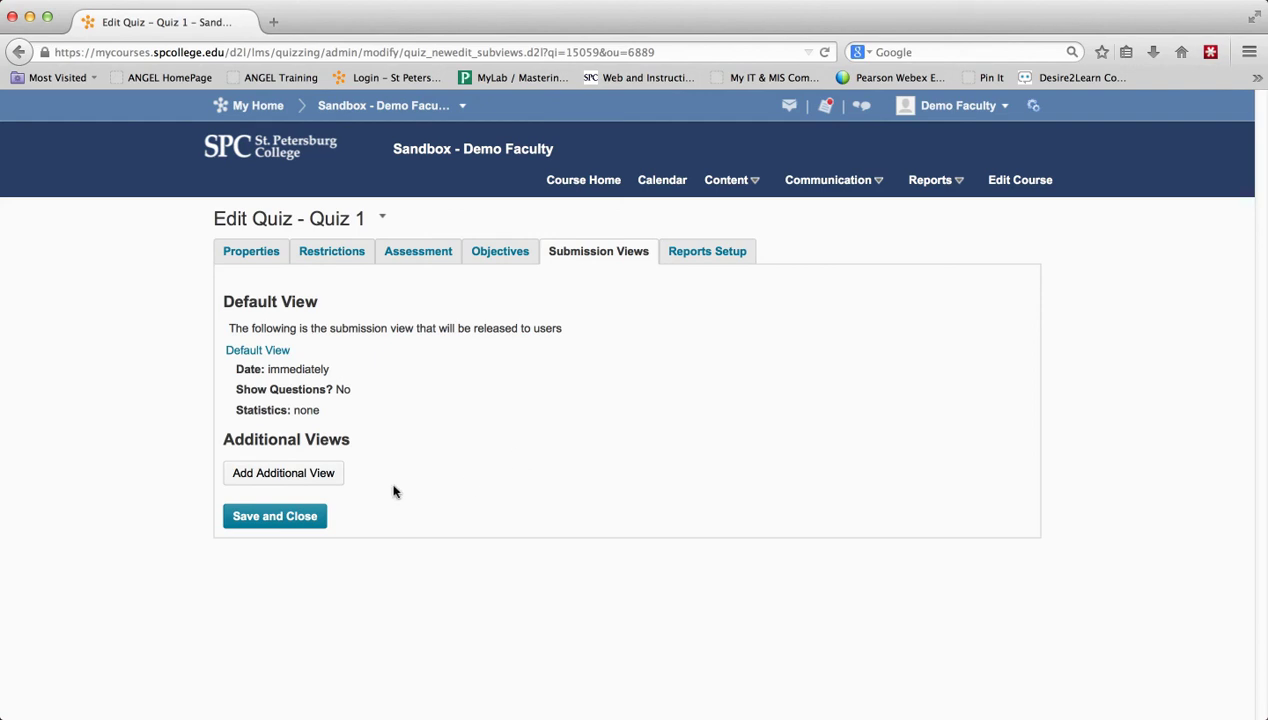
Step: Start a blank Add View form for an additional view, ready for its name
click(268, 476)
click(273, 303)
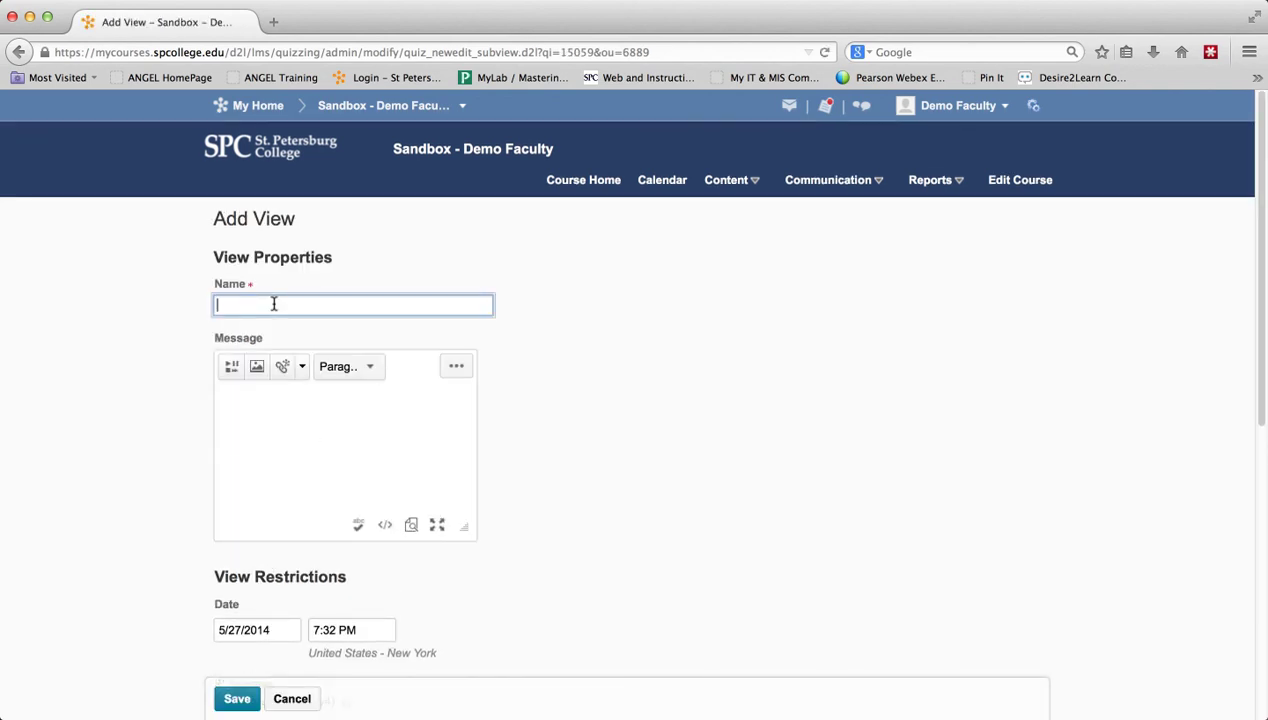
Step: Name the view 'Later Review' and set its release to 5/30/2014 at 11:59 PM
text(Later Review)
click(306, 422)
scroll(478, 417, down, 5)
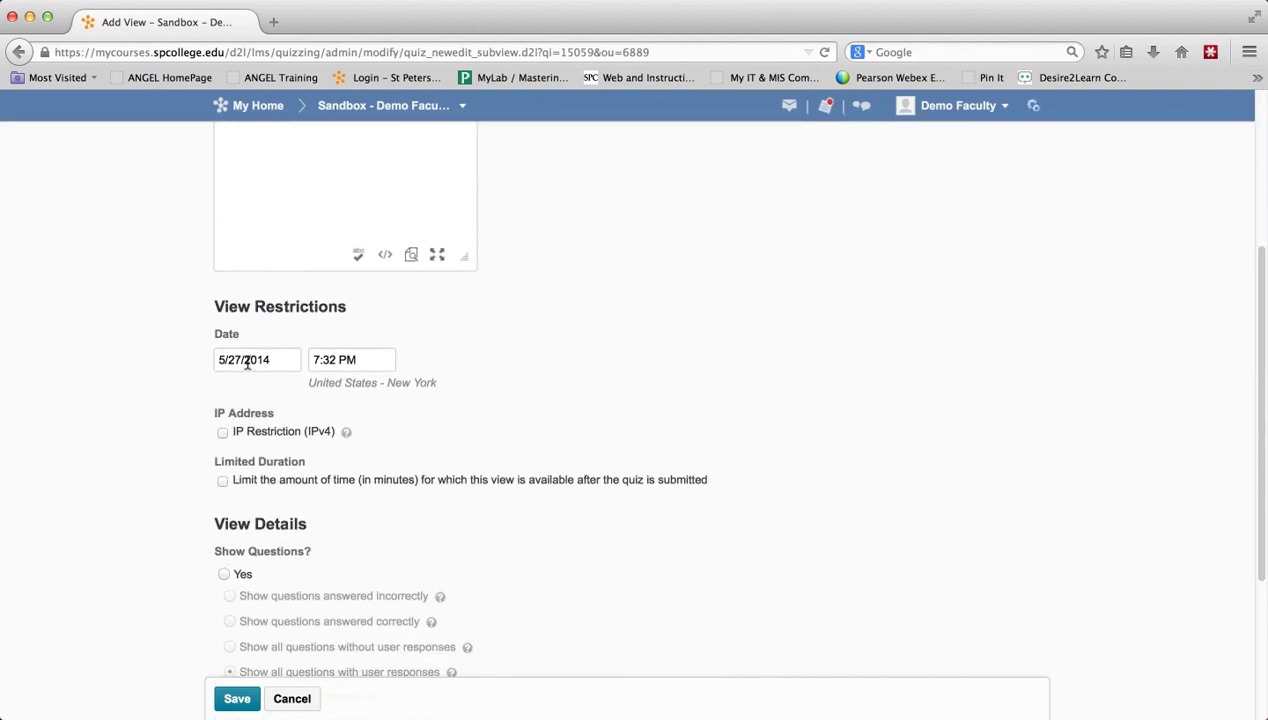
click(242, 360)
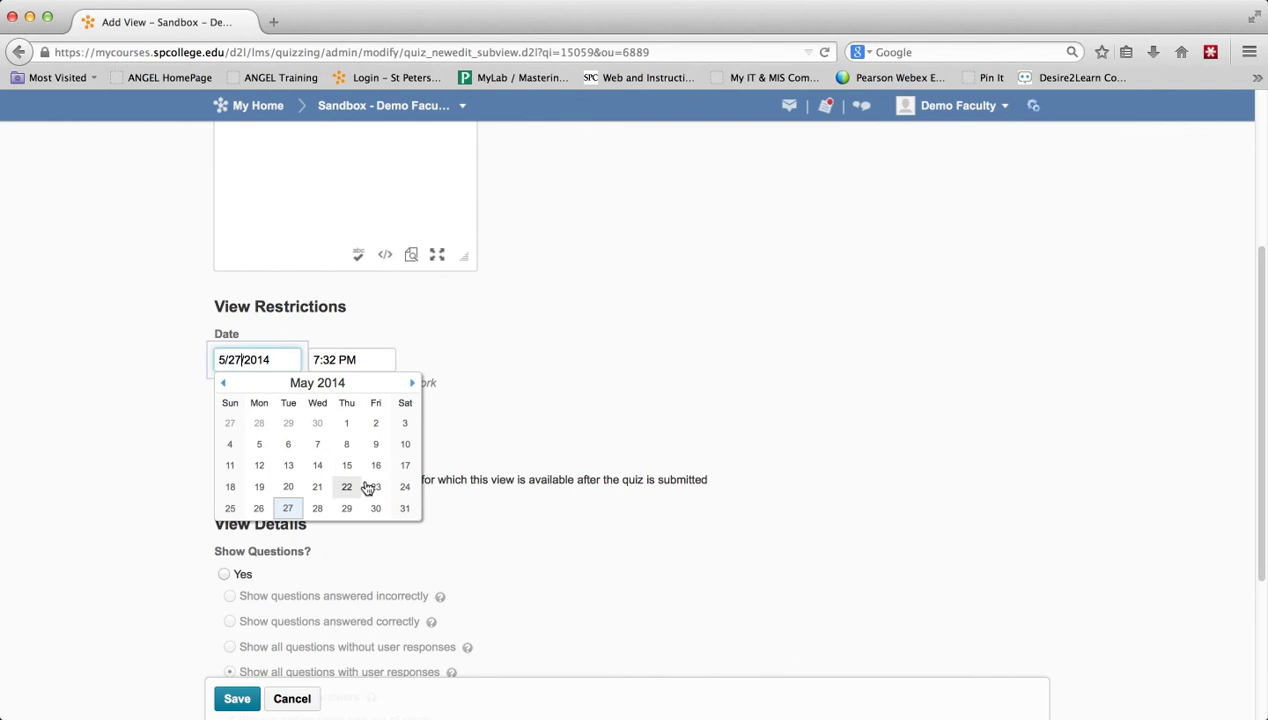
click(375, 509)
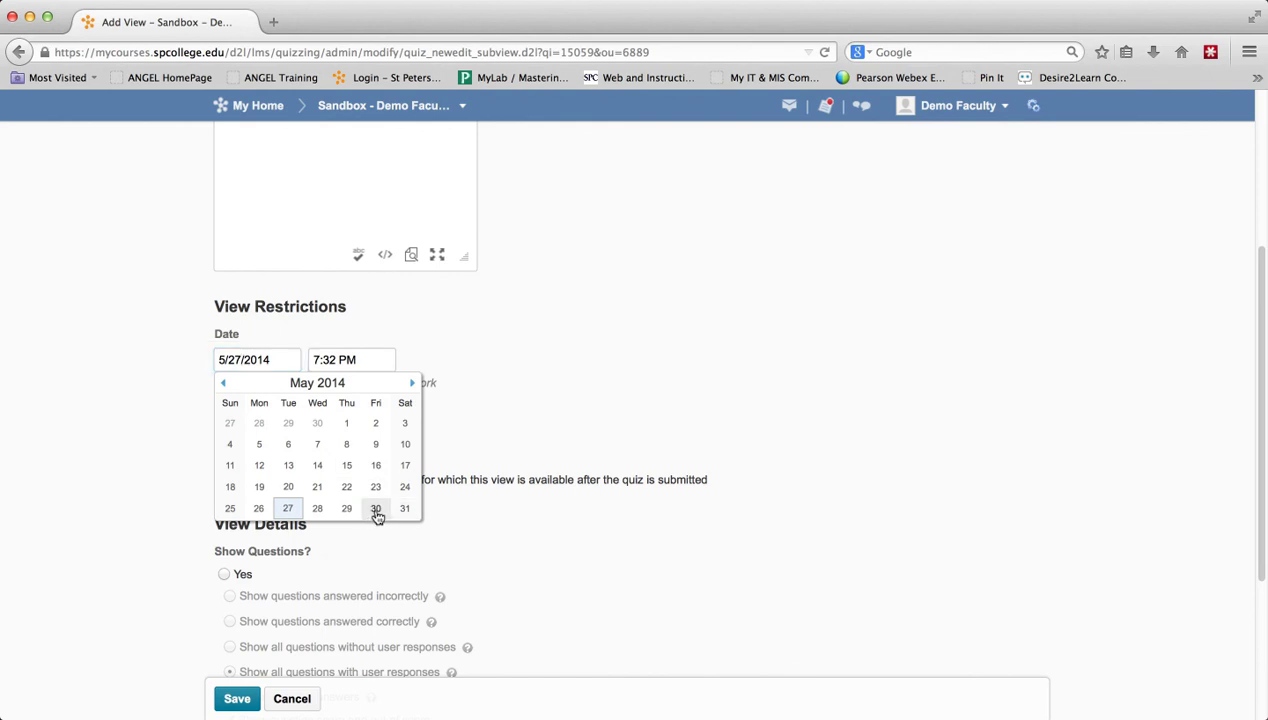
click(358, 359)
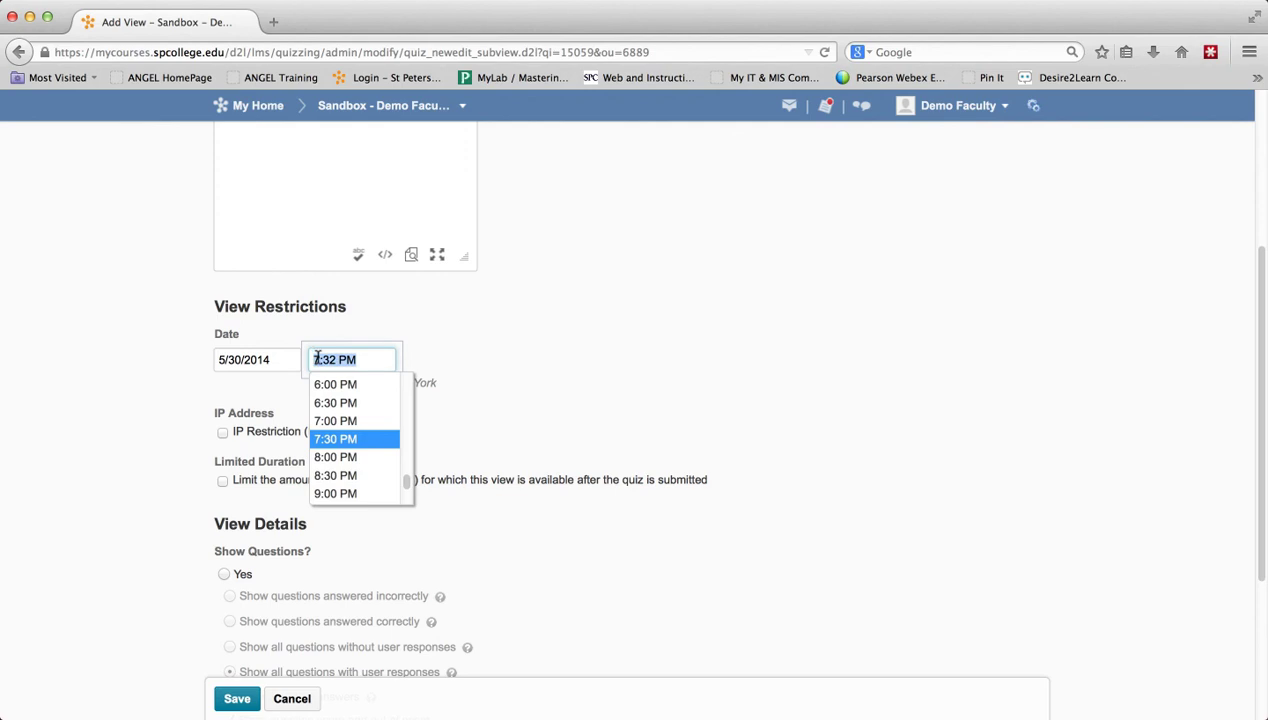
text(11:5)
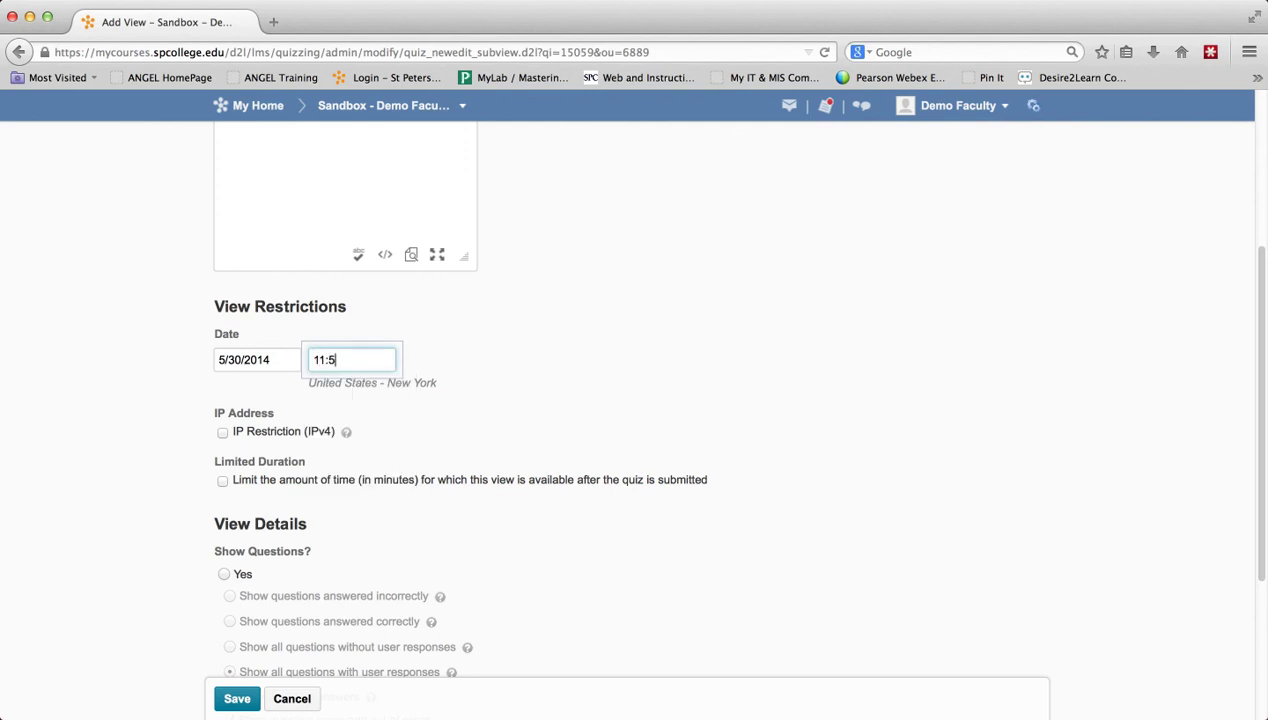
text(9 PM)
Step: Leave Limited Duration off, show all questions with user responses, and save Later Review
click(458, 341)
scroll(473, 439, down, 3)
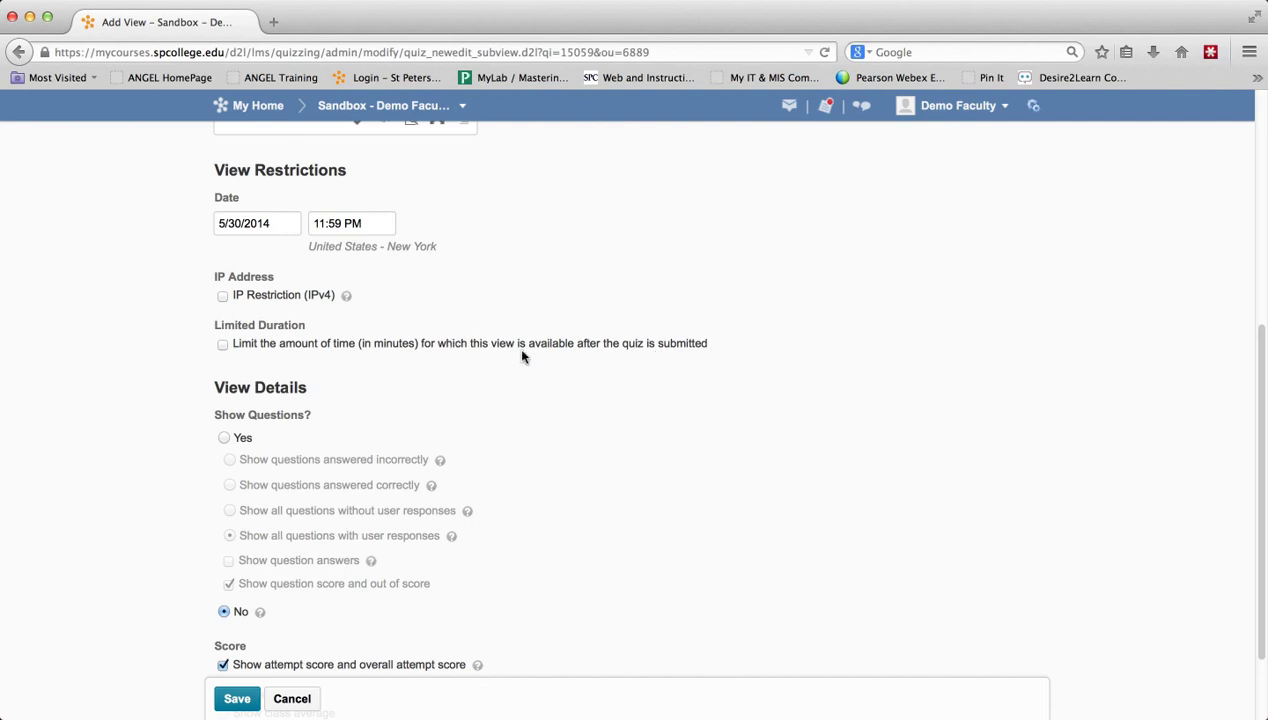
click(223, 346)
click(223, 346)
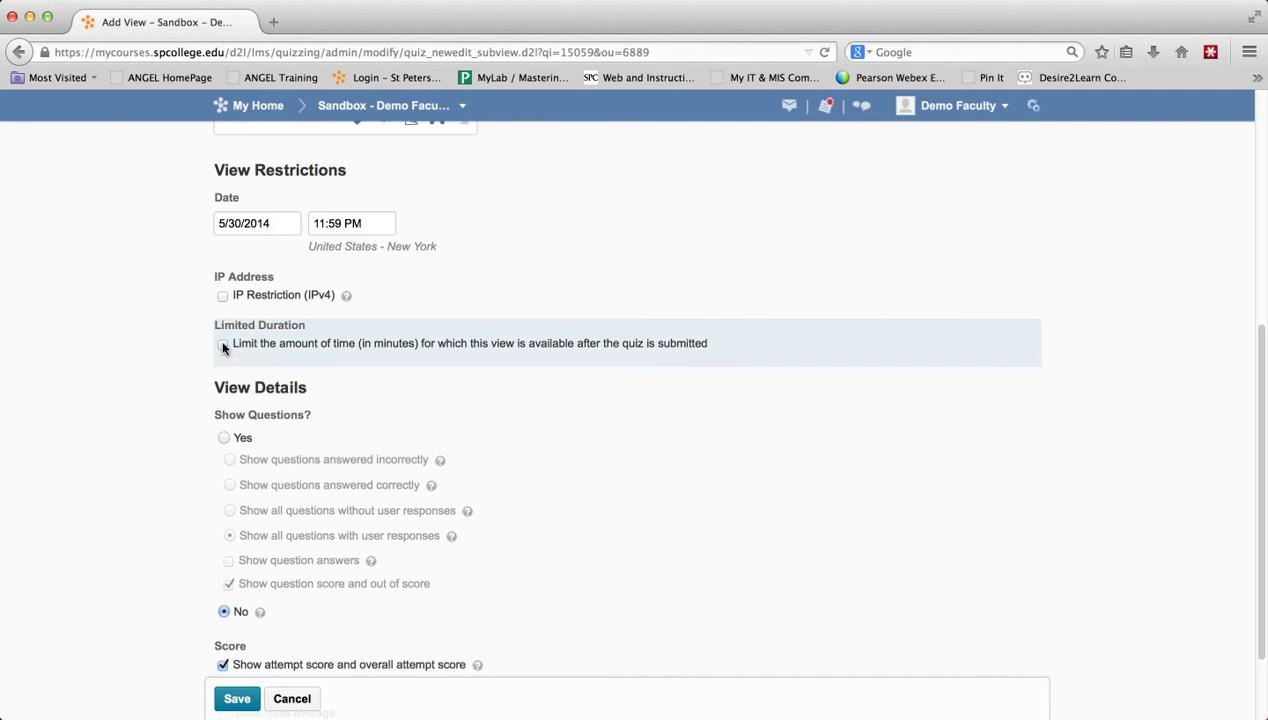
click(224, 439)
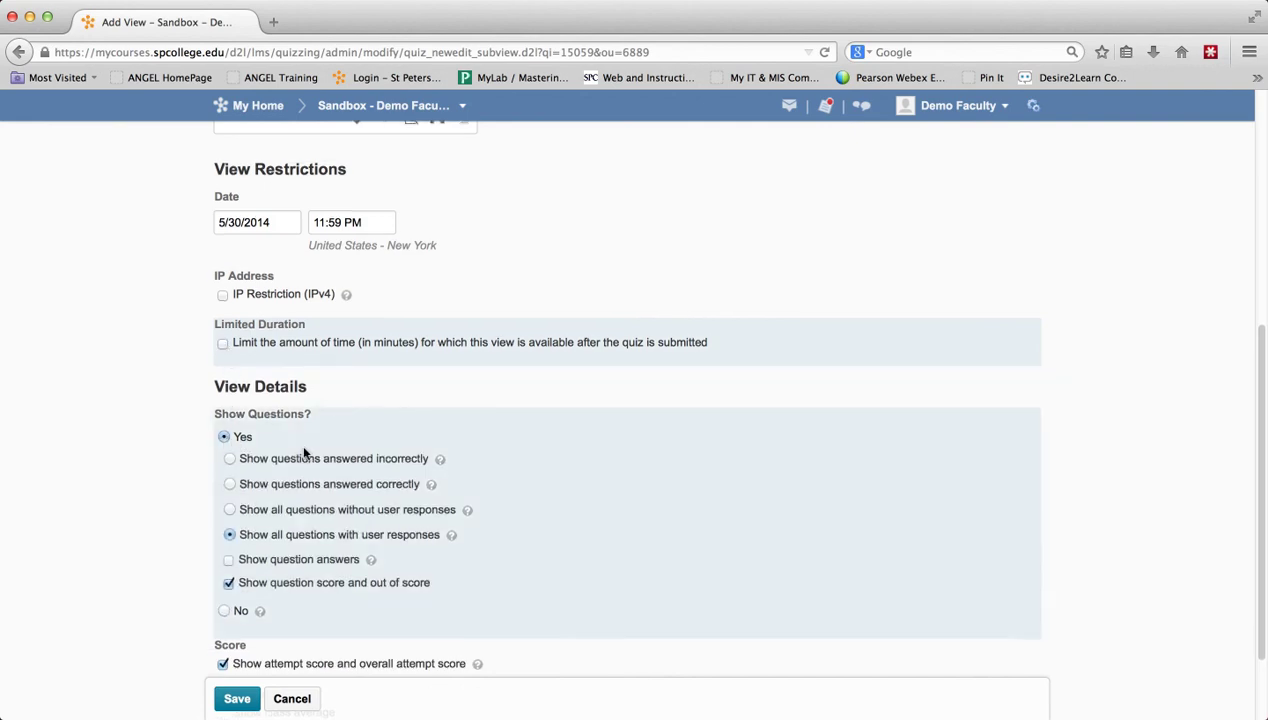
scroll(305, 480, down, 2)
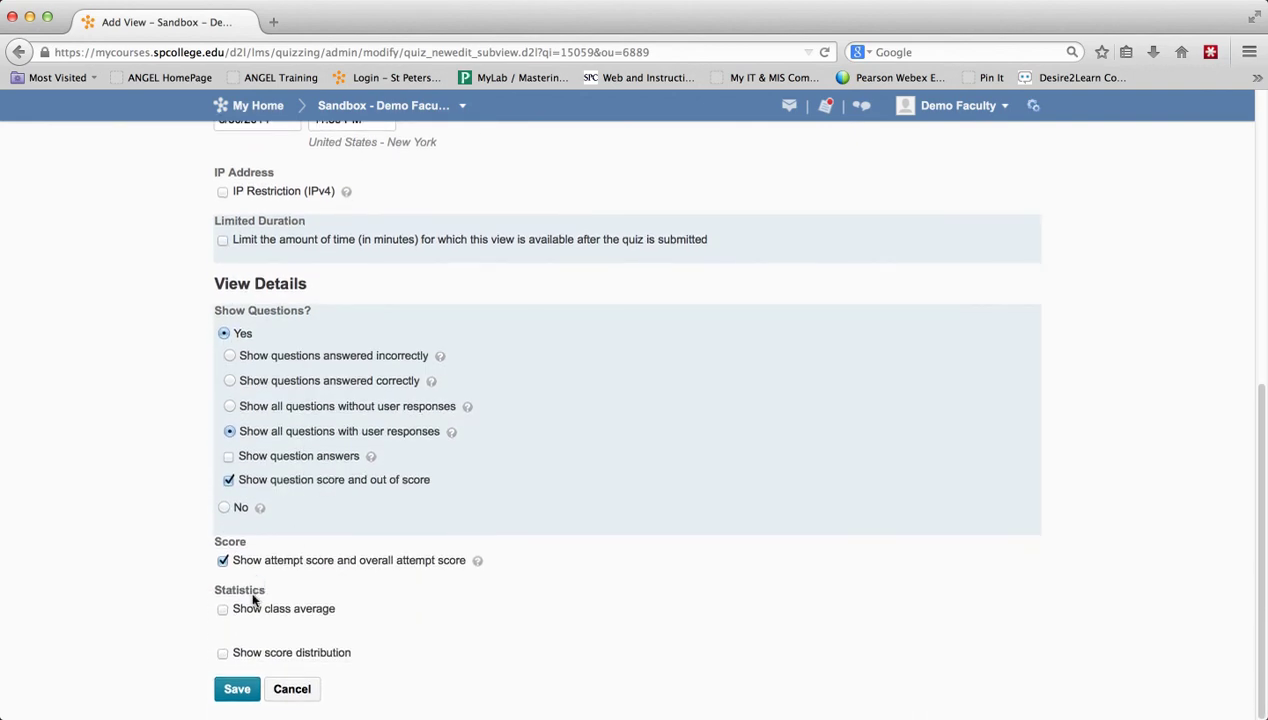
click(245, 684)
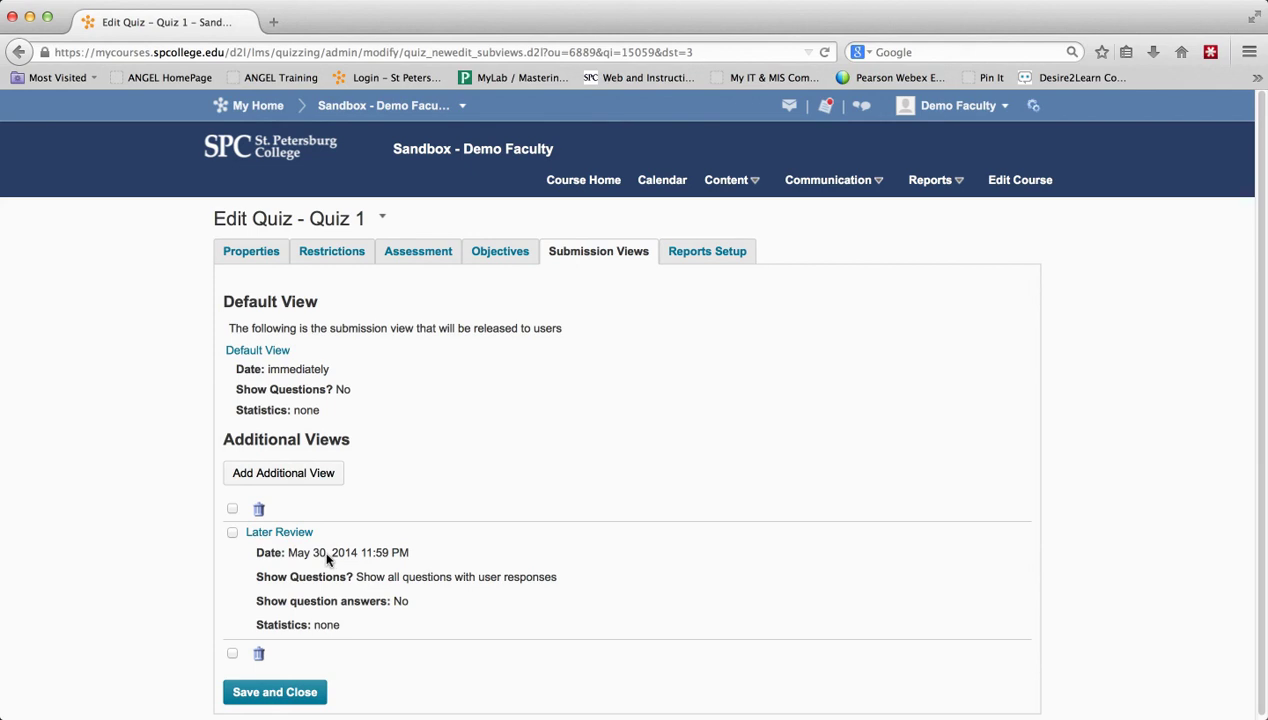
click(273, 534)
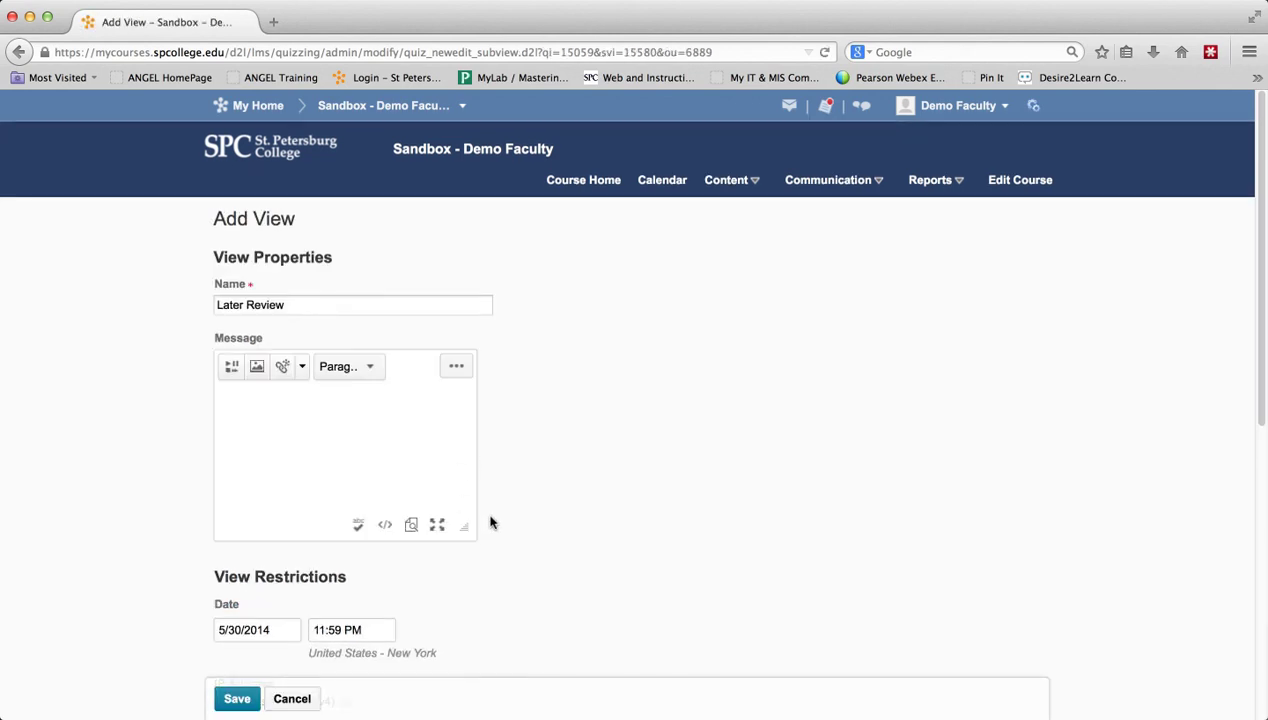
click(300, 702)
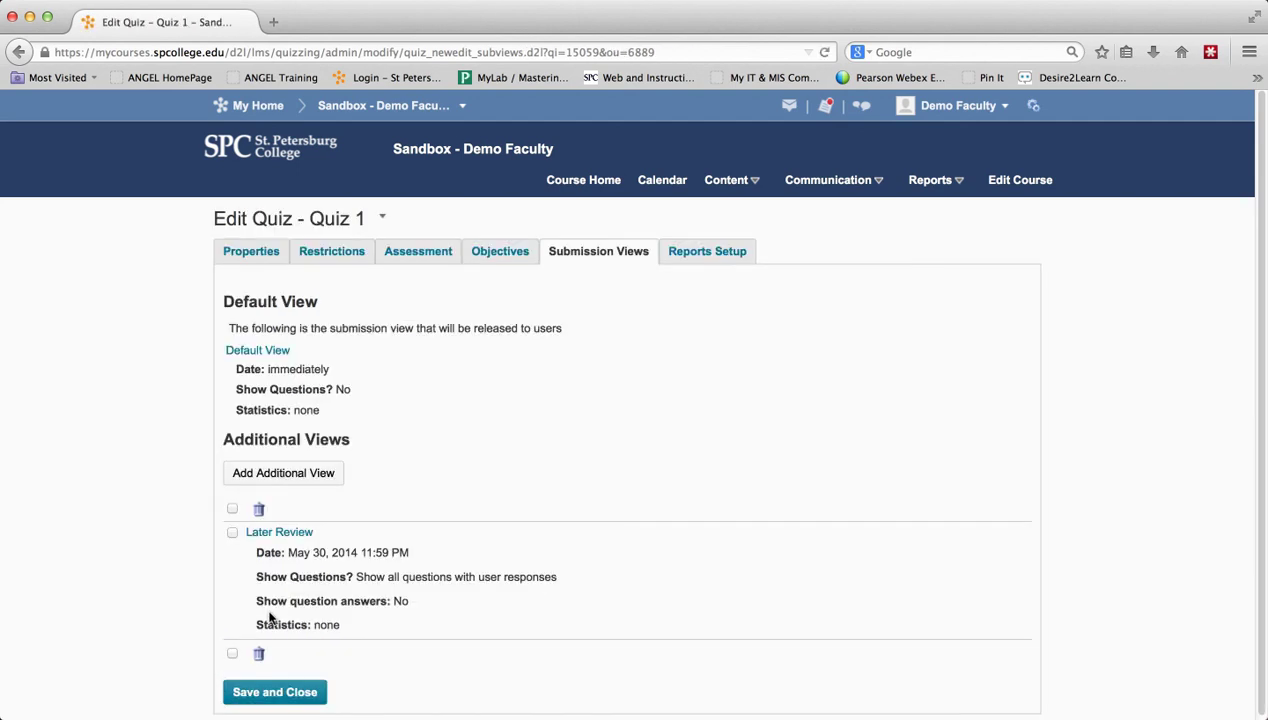